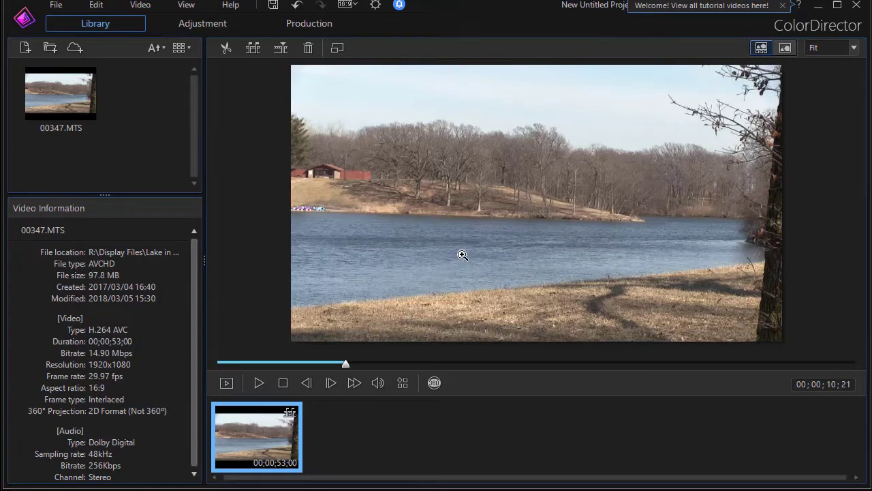
# Step: Switch from Library to the Adjustment module for the 00347.MTS lake clip
pyautogui.click(229, 26)
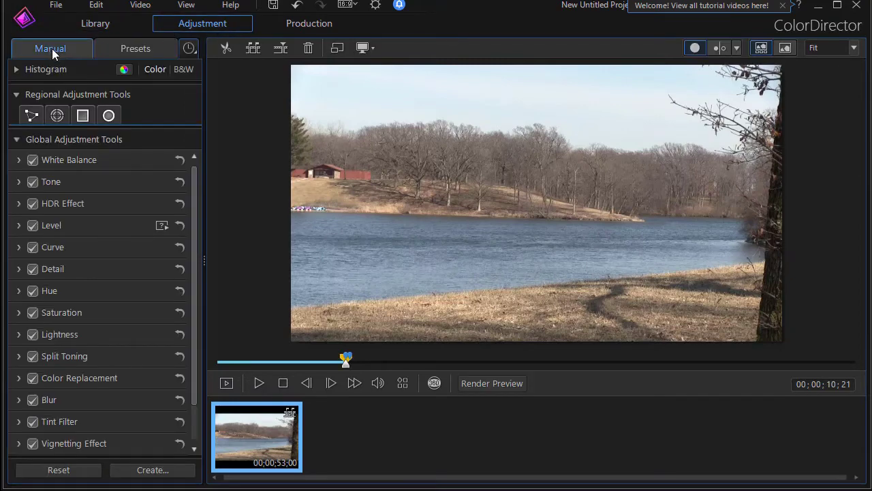
# Step: Expand Saturation's Red-to-Magenta sliders and show their keyframe tracks alongside, widening the preview slightly
pyautogui.click(18, 312)
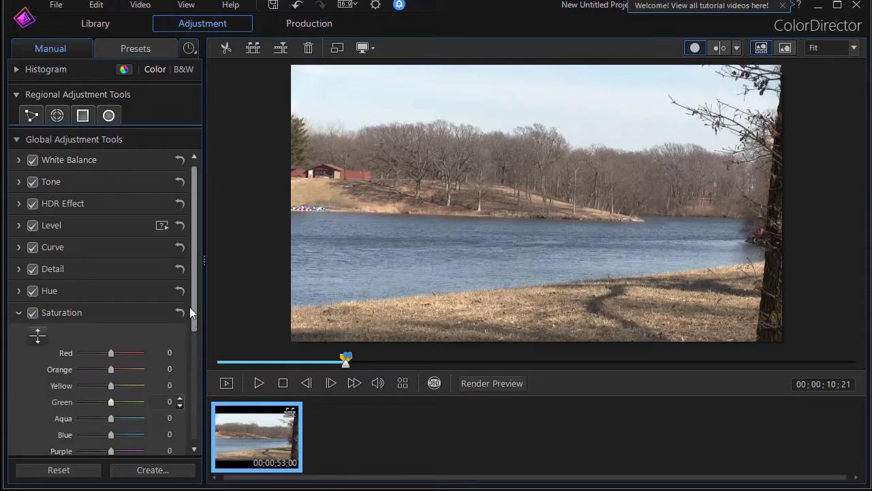
pyautogui.moveTo(190, 307); pyautogui.dragTo(191, 361)
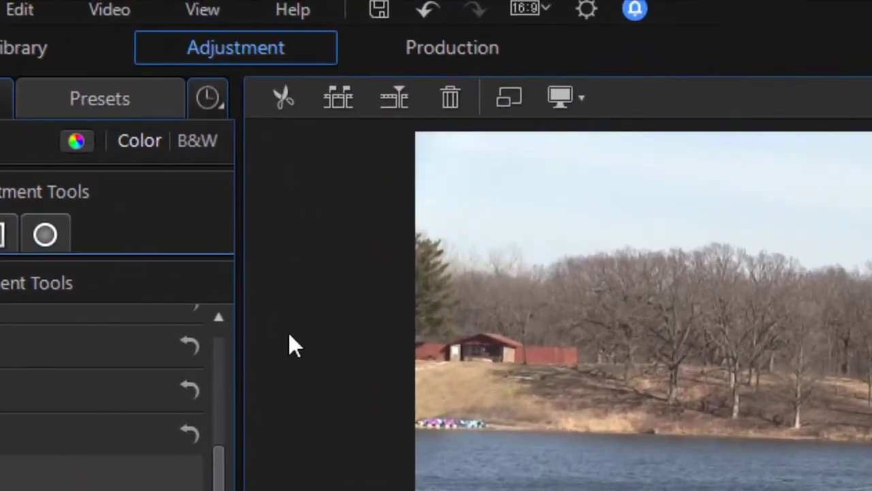
pyautogui.click(209, 99)
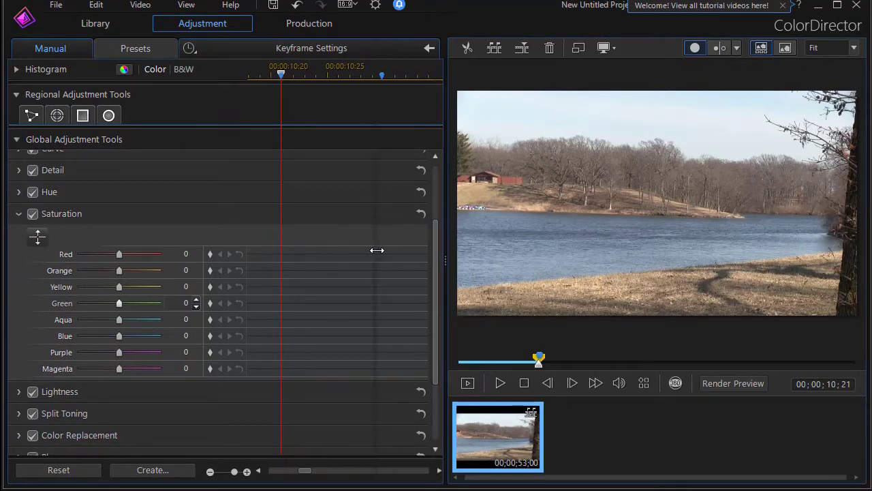
pyautogui.moveTo(445, 259); pyautogui.dragTo(418, 257)
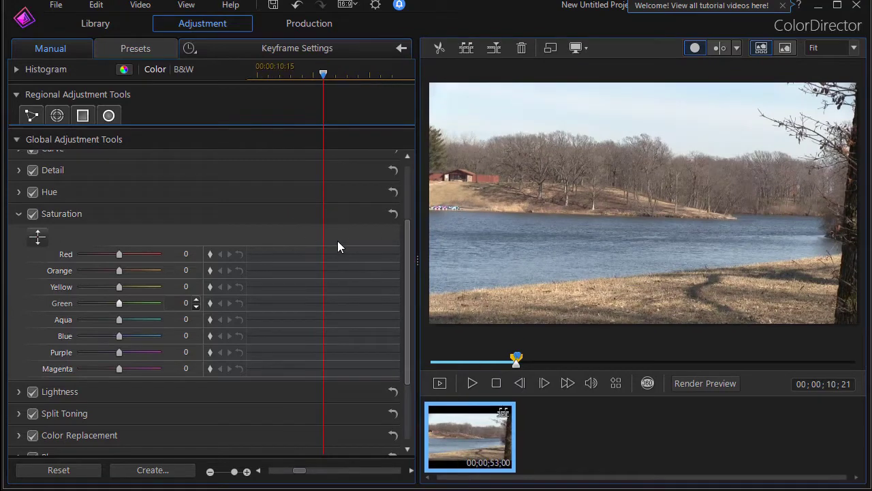
pyautogui.moveTo(328, 75)
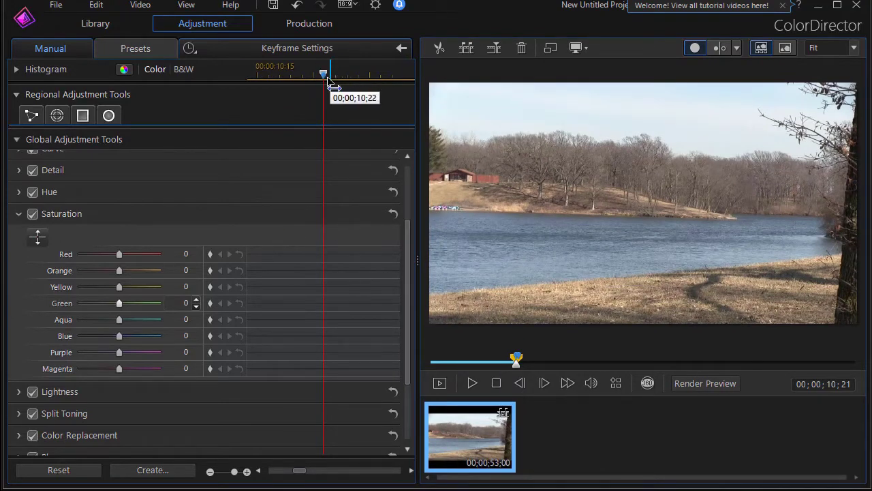
pyautogui.scroll(1, 320, 73)
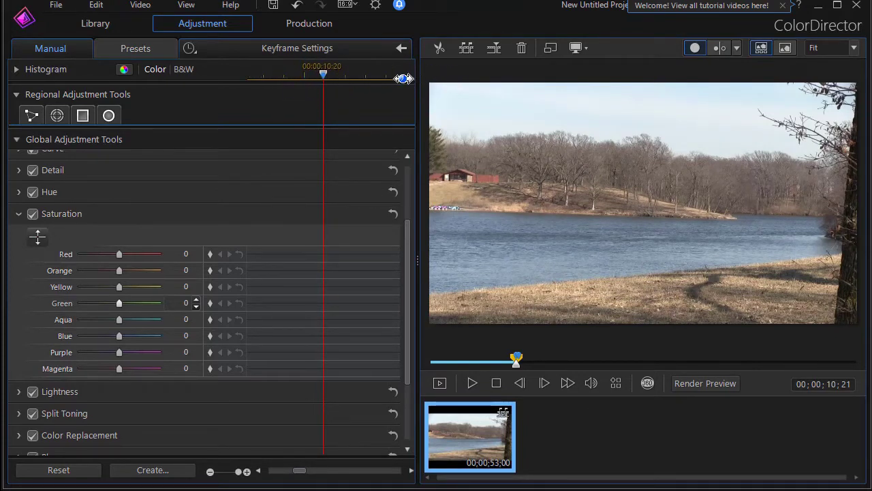
pyautogui.scroll(-1, 359, 73)
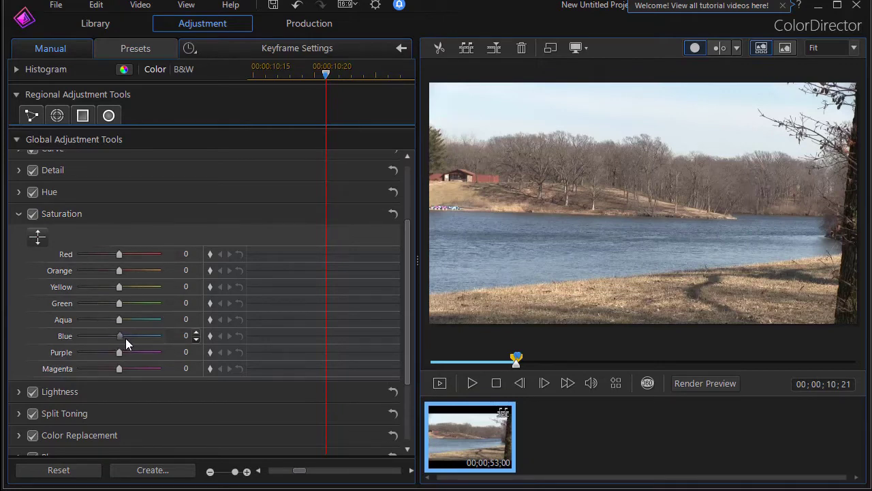
# Step: Raise Blue saturation to 19, recording a keyframe at 00;00;10;21
pyautogui.moveTo(125, 337); pyautogui.dragTo(128, 338)
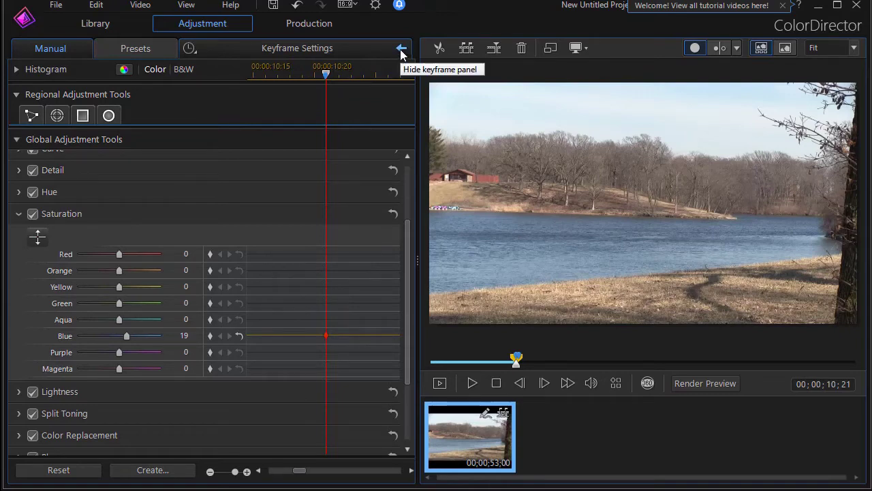
# Step: Hide and reshow the keyframe tracks, then return the playhead to 00;00;00;00
pyautogui.click(401, 51)
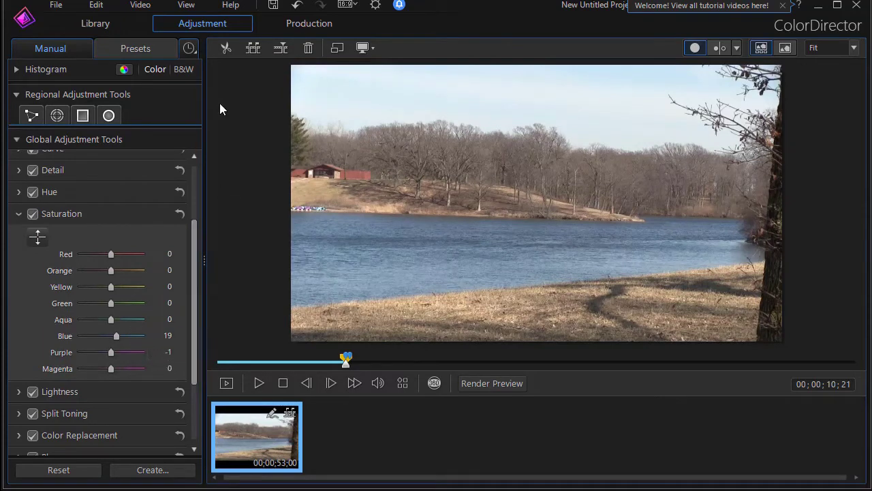
pyautogui.click(193, 50)
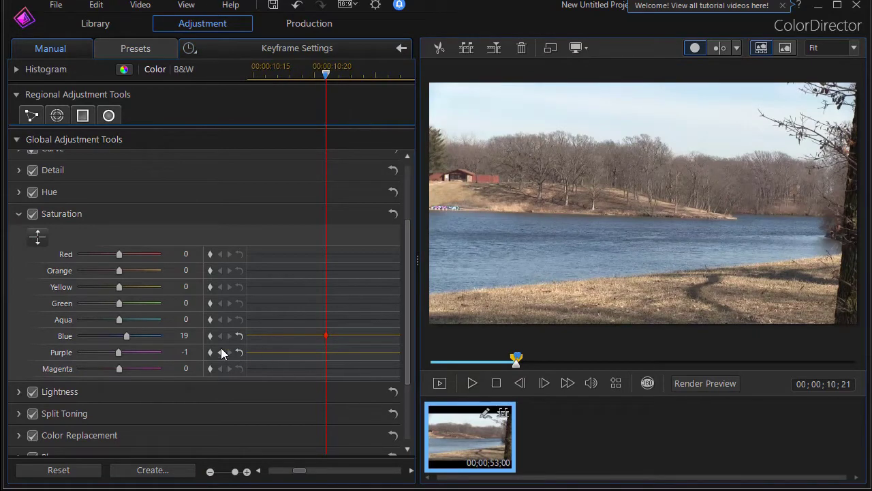
pyautogui.click(433, 355)
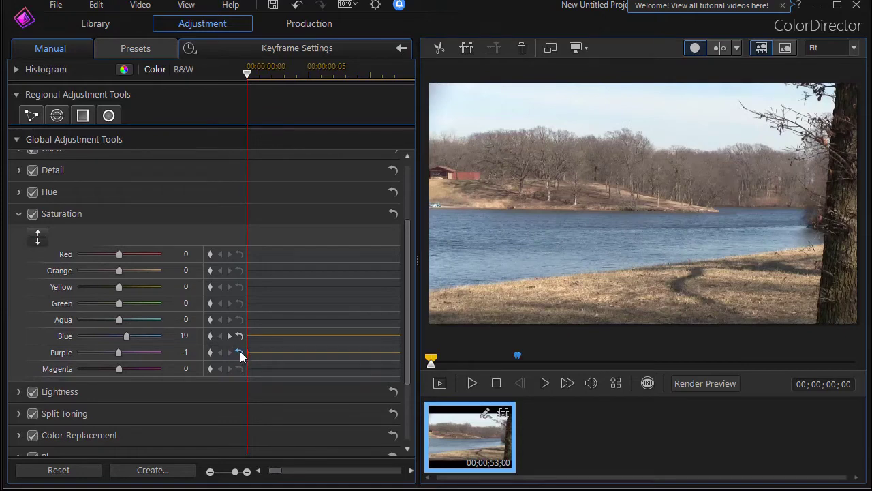
# Step: Reset the stray Purple saturation change and scrub later into the clip
pyautogui.click(240, 351)
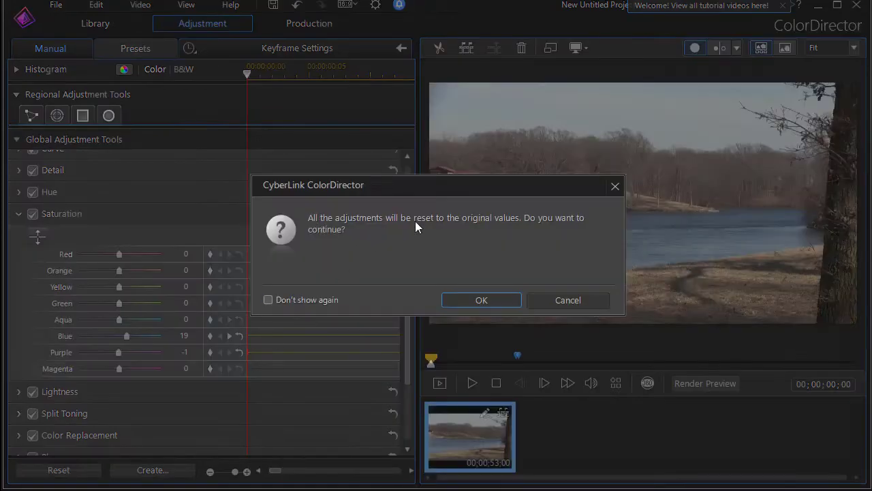
pyautogui.click(482, 300)
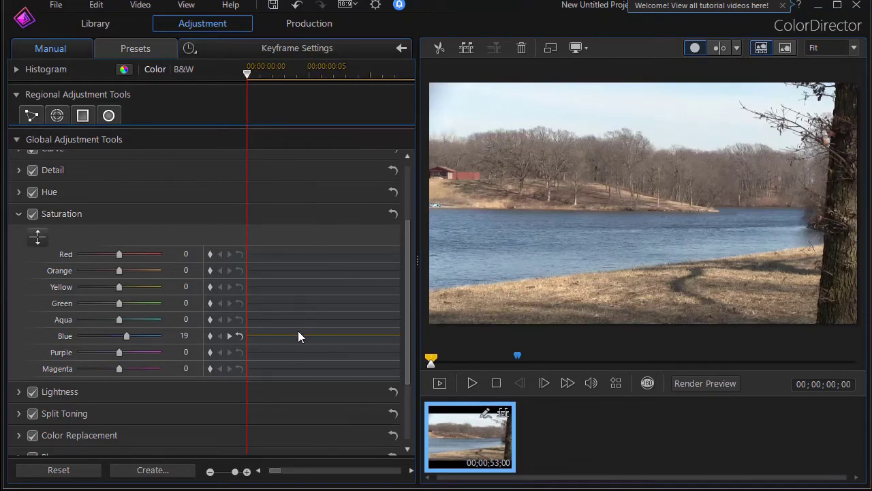
pyautogui.click(319, 70)
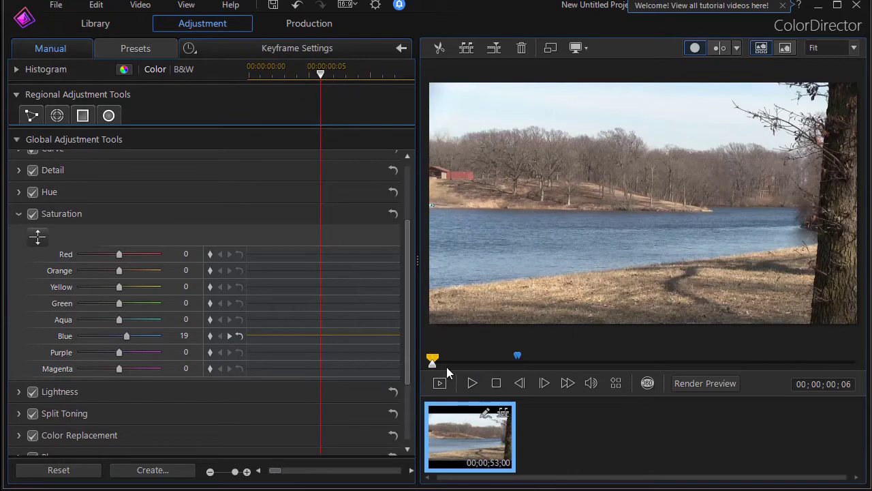
pyautogui.moveTo(430, 365); pyautogui.dragTo(664, 386)
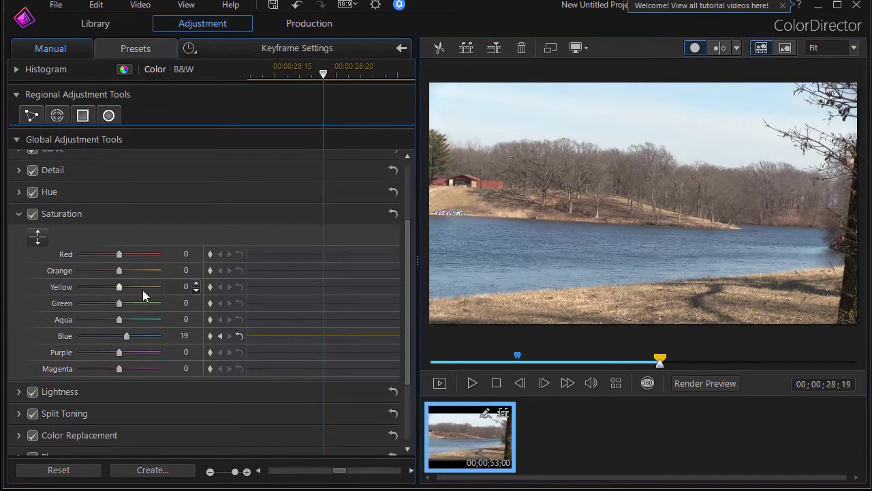
# Step: Reset the Yellow saturation bump back to 0 and return to 00;00;00;00
pyautogui.click(122, 286)
pyautogui.click(242, 285)
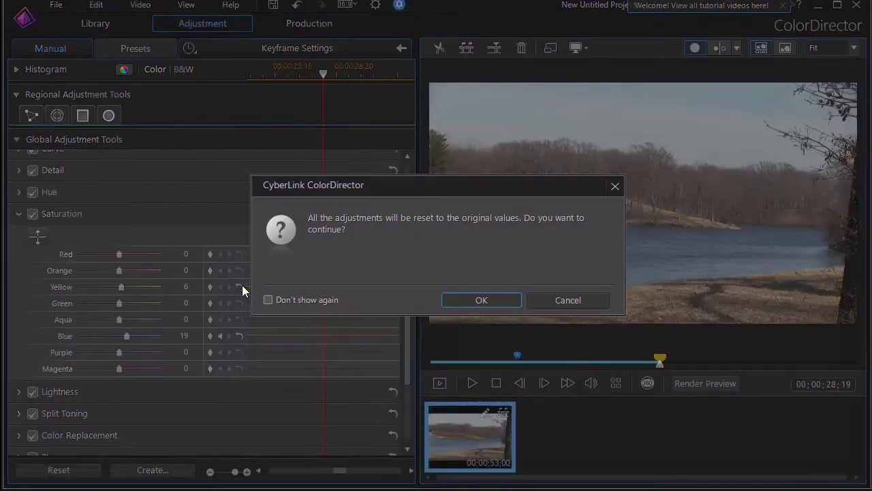
pyautogui.click(479, 302)
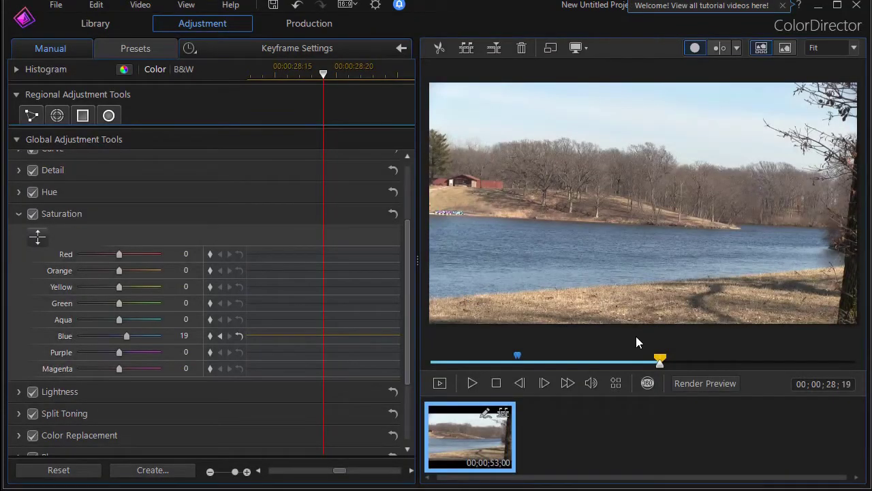
pyautogui.moveTo(660, 365); pyautogui.dragTo(430, 362)
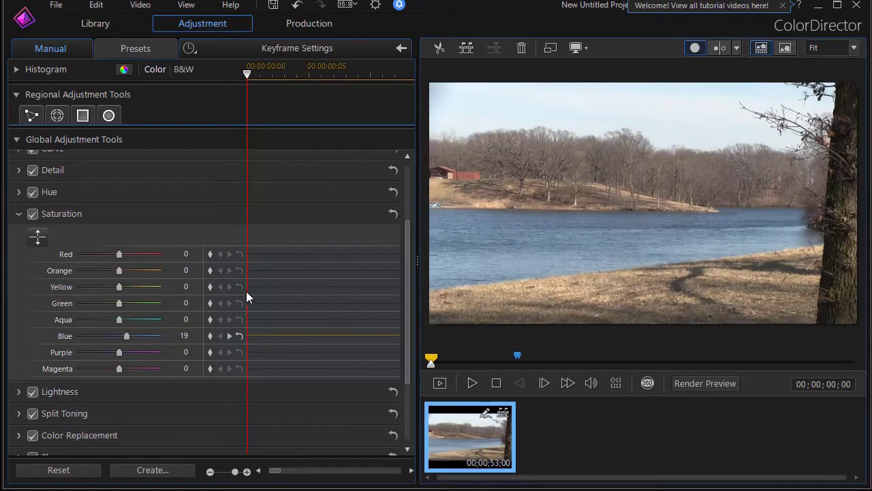
# Step: Key Yellow saturation at 92 at 00;00;00;00, then advance the playhead to 00;00;01;12
pyautogui.click(210, 287)
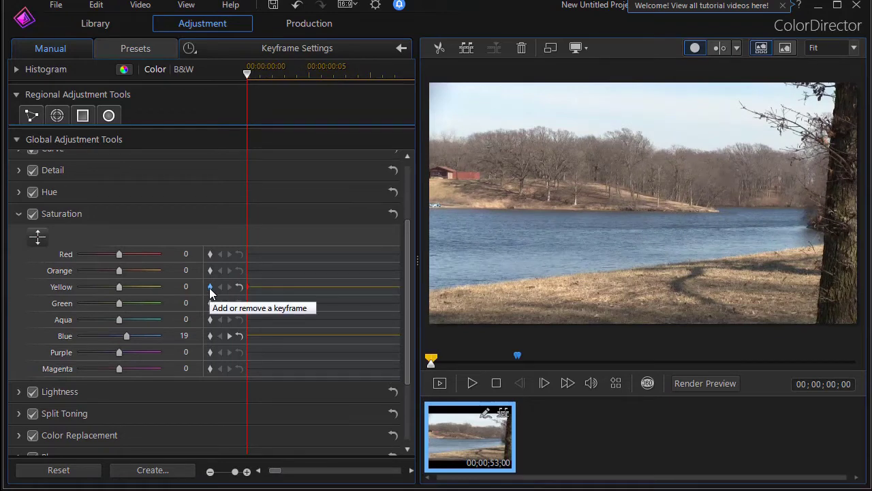
pyautogui.moveTo(123, 286); pyautogui.dragTo(143, 299)
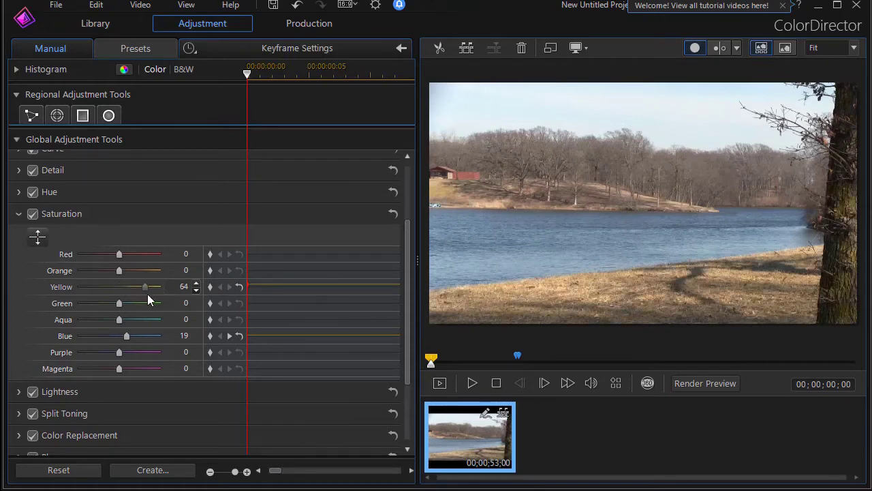
pyautogui.moveTo(147, 294); pyautogui.dragTo(153, 294)
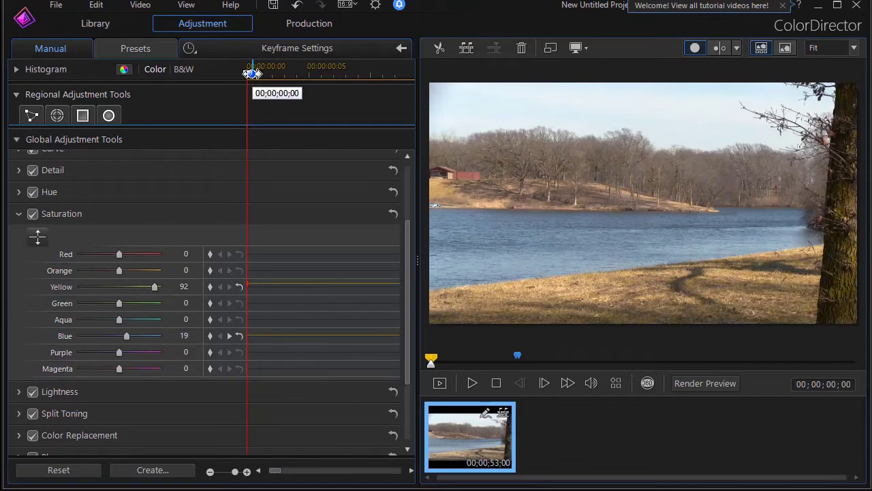
pyautogui.moveTo(247, 73); pyautogui.dragTo(315, 107)
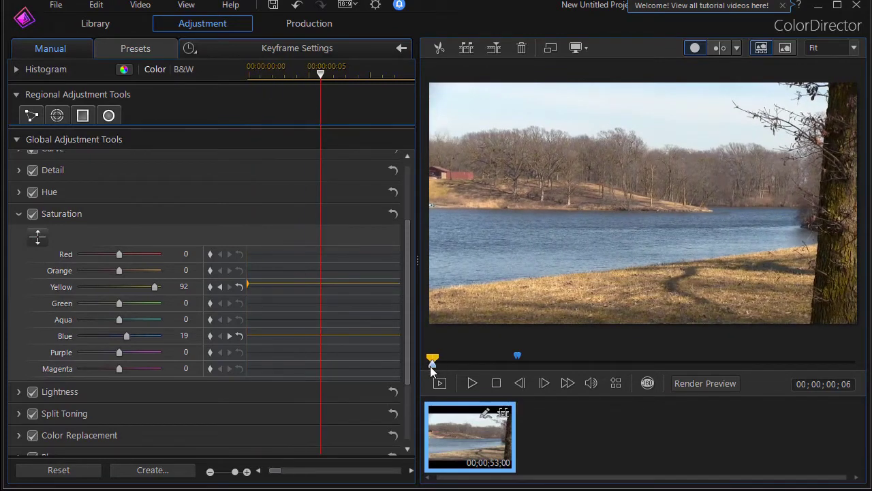
pyautogui.moveTo(434, 366)
pyautogui.mouseDown()
pyautogui.moveTo(447, 366)
pyautogui.moveTo(439, 356)
pyautogui.mouseUp()
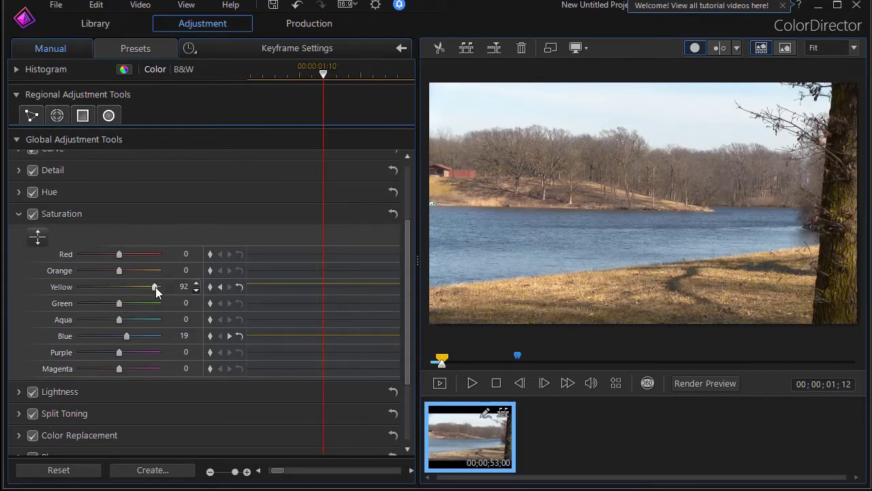
# Step: Lower Yellow saturation to 62 at 00;00;01;12 as the second keyframe
pyautogui.moveTo(155, 287); pyautogui.dragTo(143, 289)
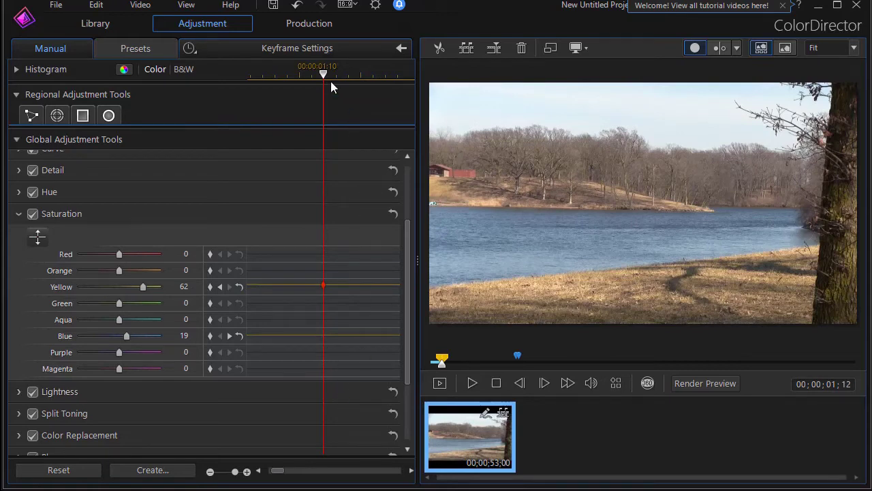
# Step: Zoom the keyframe timeline to fit both Yellow keyframes and step between them, ending at 92
pyautogui.moveTo(364, 68); pyautogui.dragTo(204, 73)
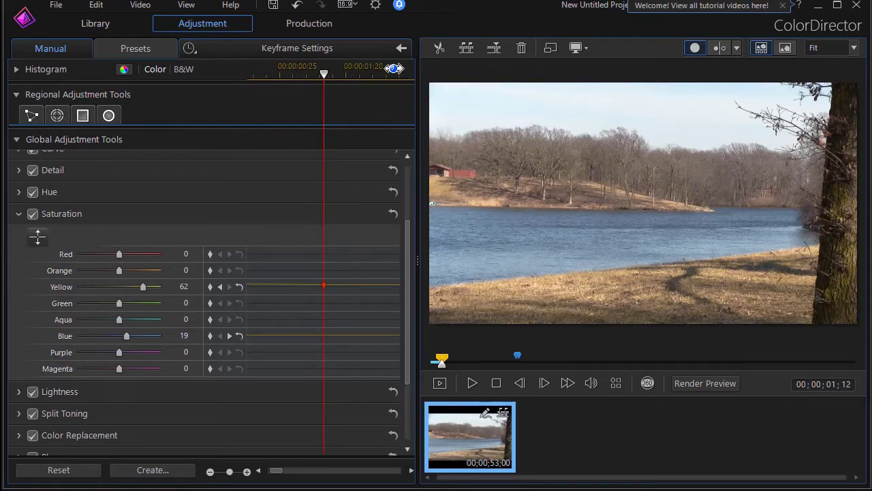
pyautogui.moveTo(368, 70); pyautogui.dragTo(232, 71)
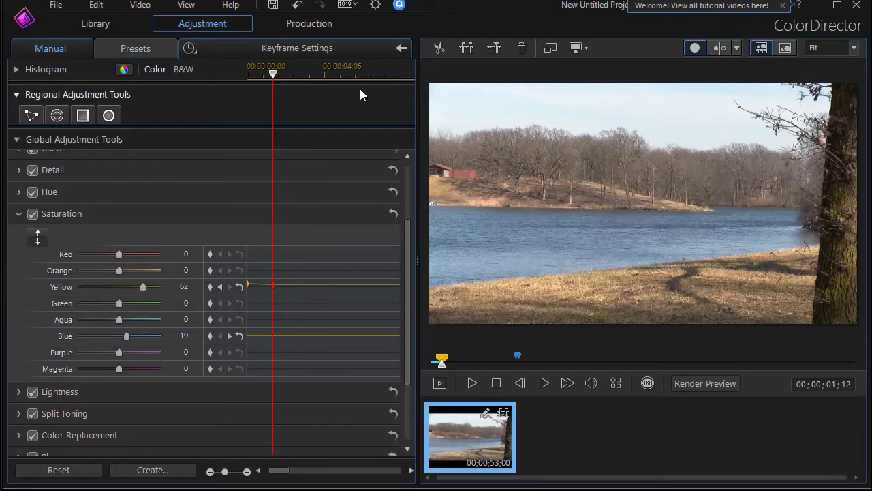
pyautogui.moveTo(356, 75); pyautogui.dragTo(389, 78)
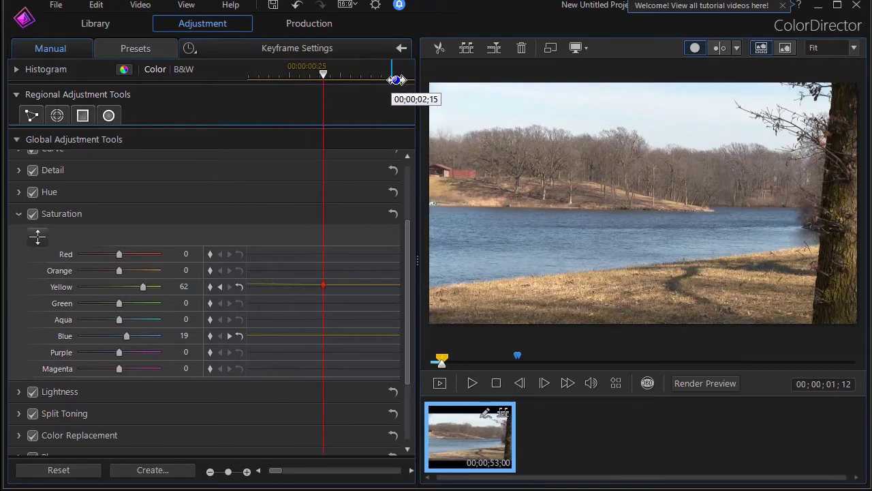
pyautogui.click(272, 471)
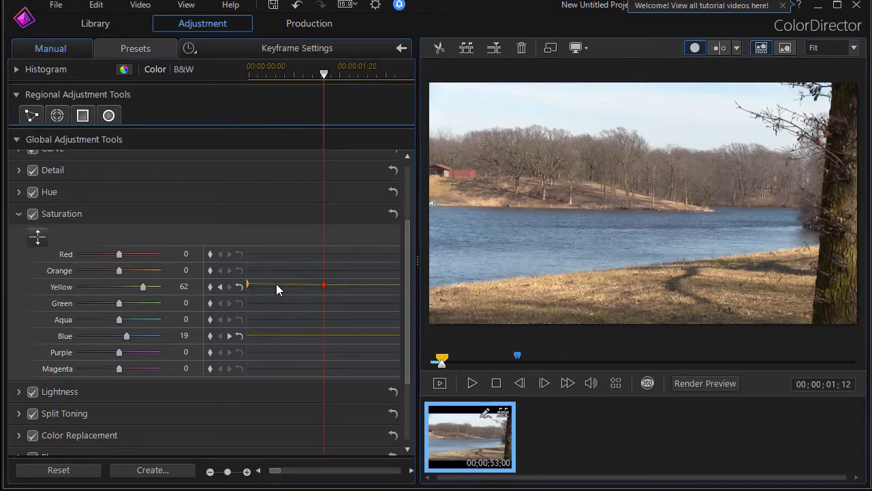
pyautogui.click(220, 287)
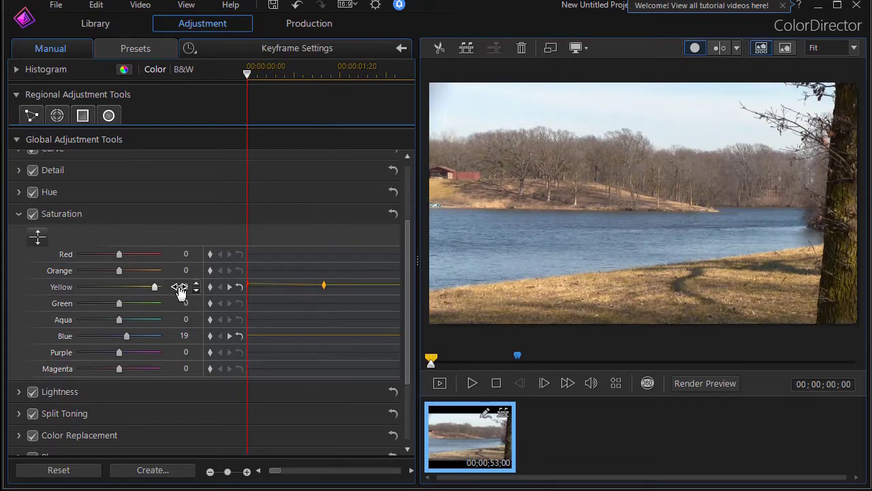
pyautogui.click(229, 288)
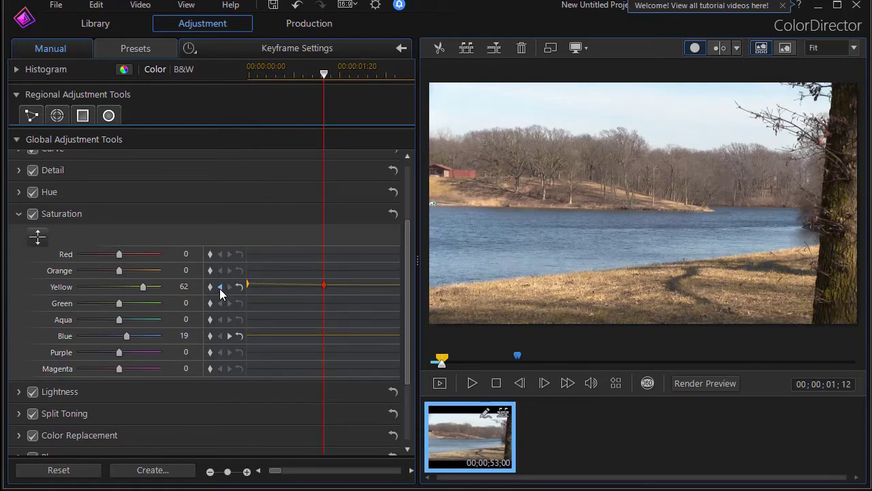
pyautogui.click(219, 288)
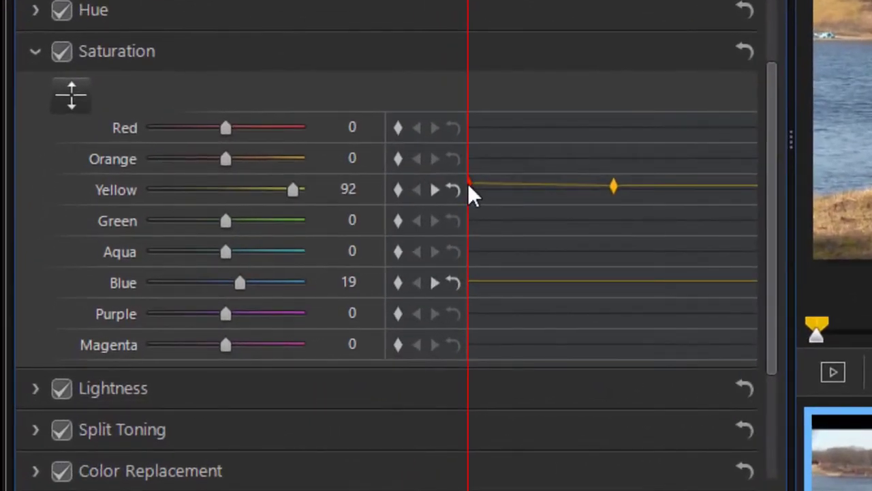
pyautogui.rightClick(467, 183)
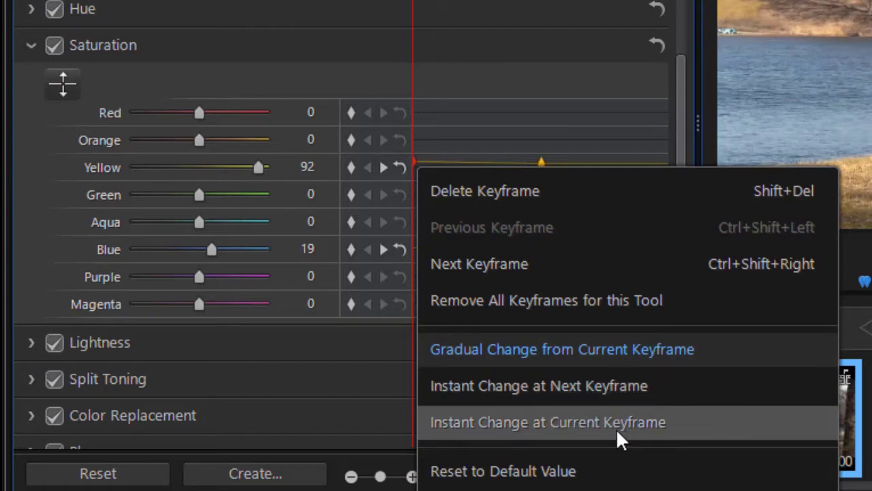
# Step: Set the first Yellow keyframe to Instant Change at Next Keyframe
pyautogui.click(614, 383)
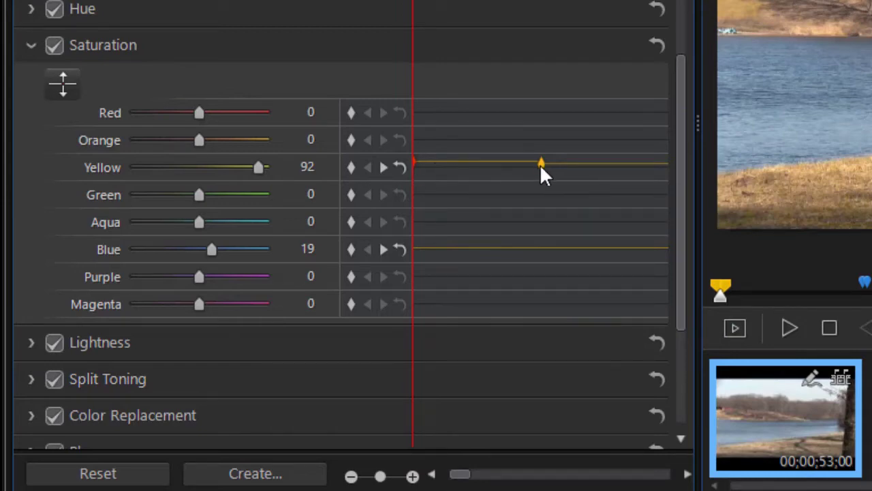
# Step: Move past the second keyframe and drop Yellow saturation to -100 as a third keyframe
pyautogui.click(385, 165)
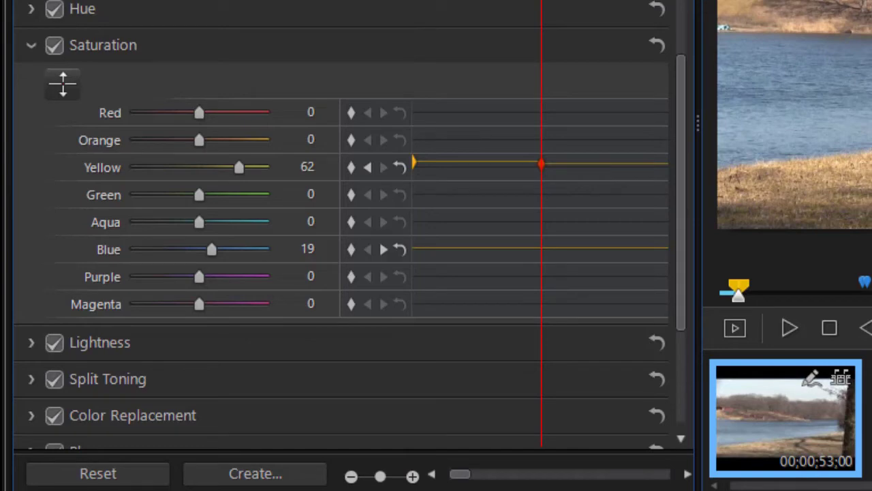
pyautogui.press('space')
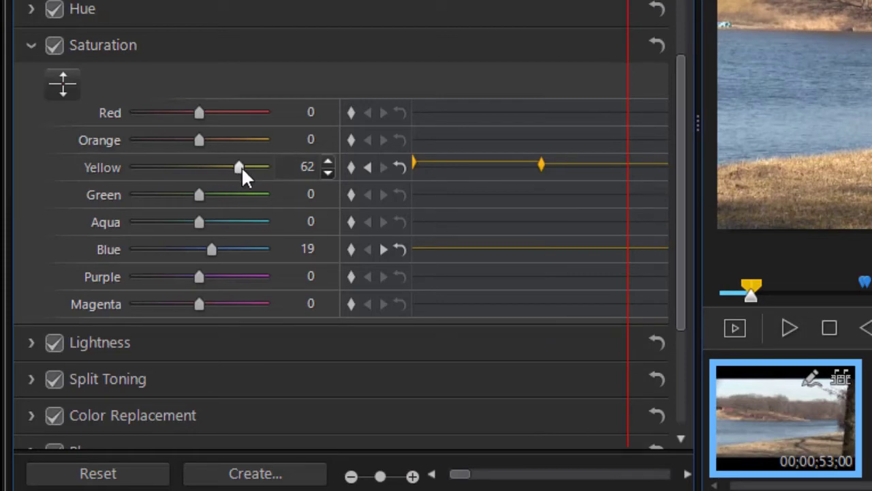
pyautogui.moveTo(240, 166); pyautogui.dragTo(64, 165)
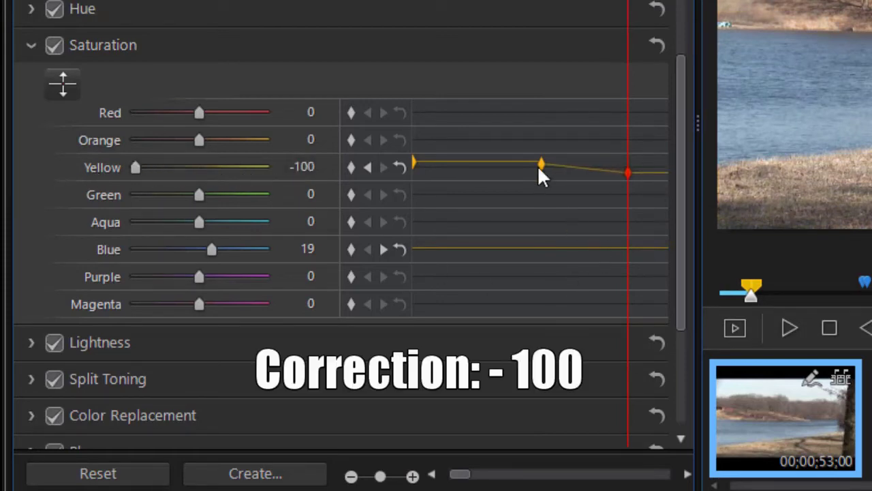
pyautogui.rightClick(625, 171)
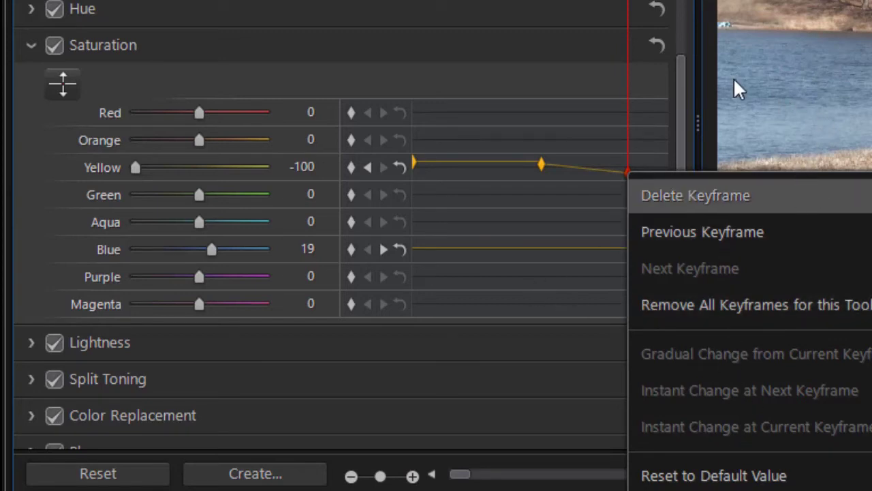
# Step: Set the 62 Yellow keyframe to Instant Change at Next Keyframe, then review the first and second keyframes
pyautogui.click(368, 169)
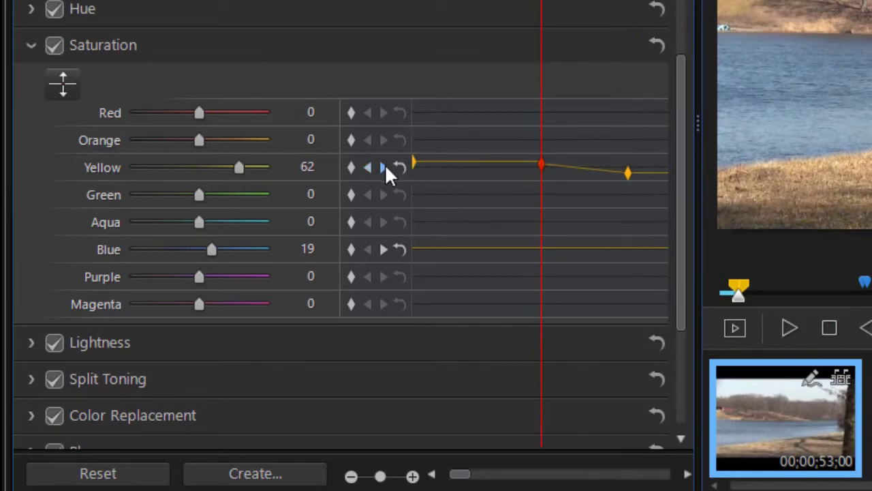
pyautogui.rightClick(541, 164)
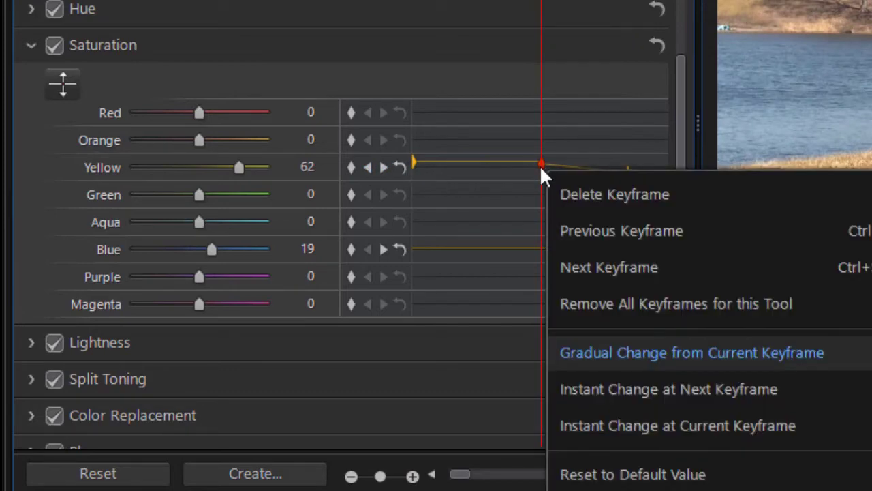
pyautogui.click(647, 394)
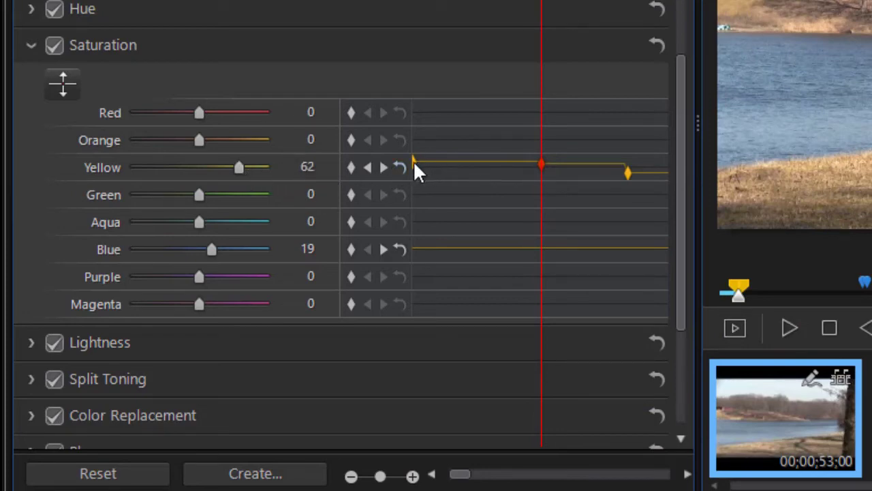
pyautogui.click(372, 166)
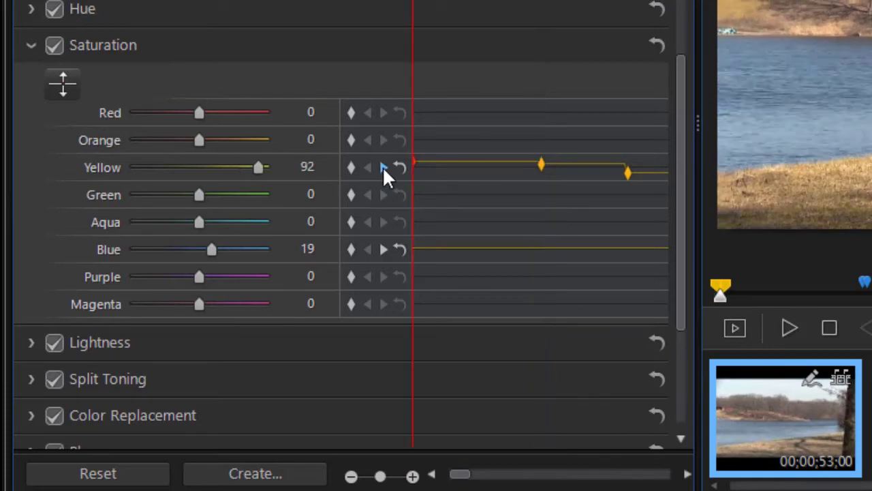
pyautogui.click(384, 166)
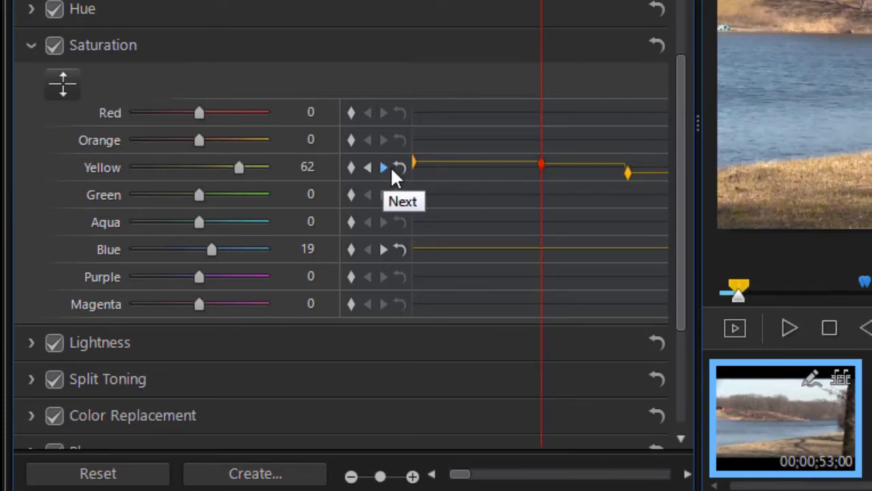
# Step: Step to the -100 keyframe, then move the playhead just before it, where Yellow reads 62
pyautogui.click(385, 167)
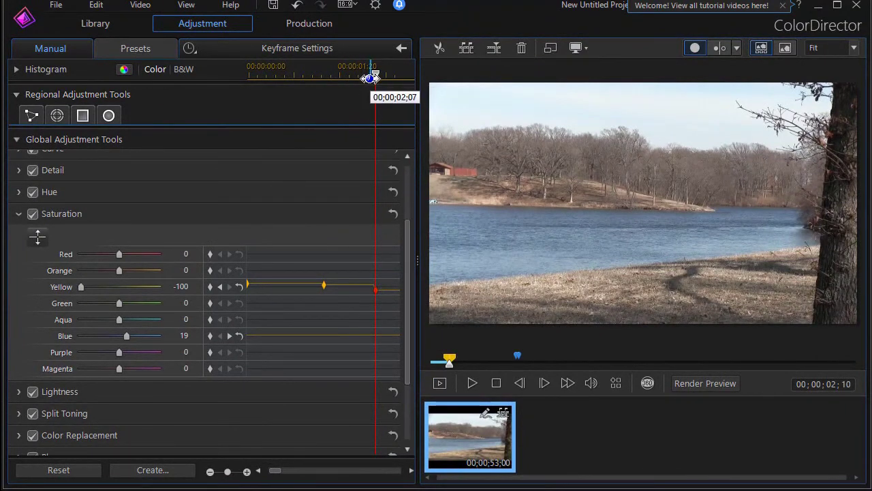
pyautogui.moveTo(384, 84); pyautogui.dragTo(361, 81)
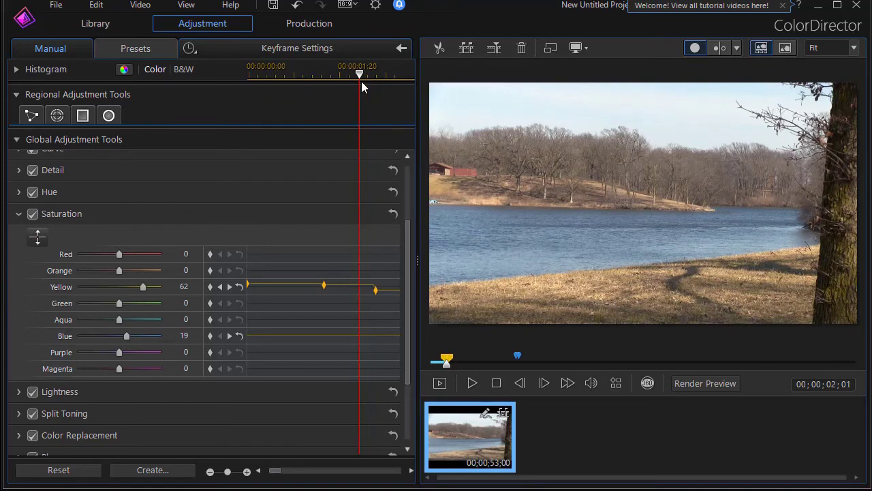
# Step: Play the lake clip through the instant Yellow drop and pause at 00;00;15;14
pyautogui.click(469, 383)
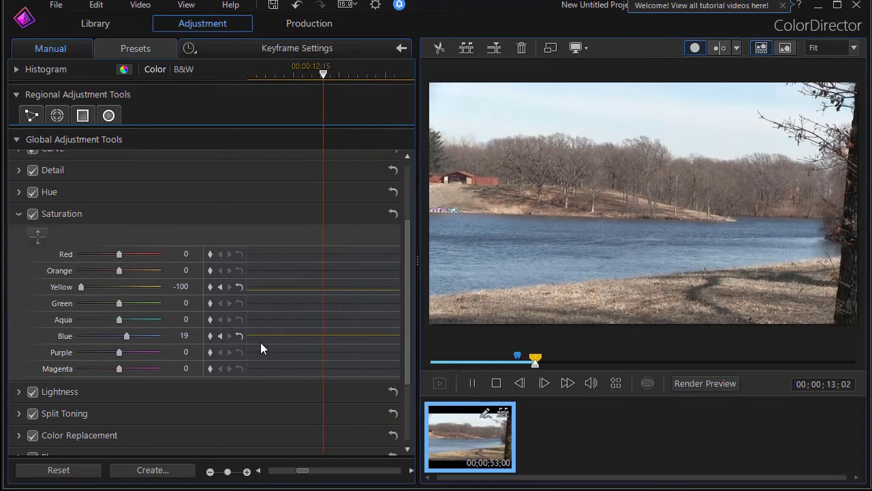
pyautogui.click(472, 383)
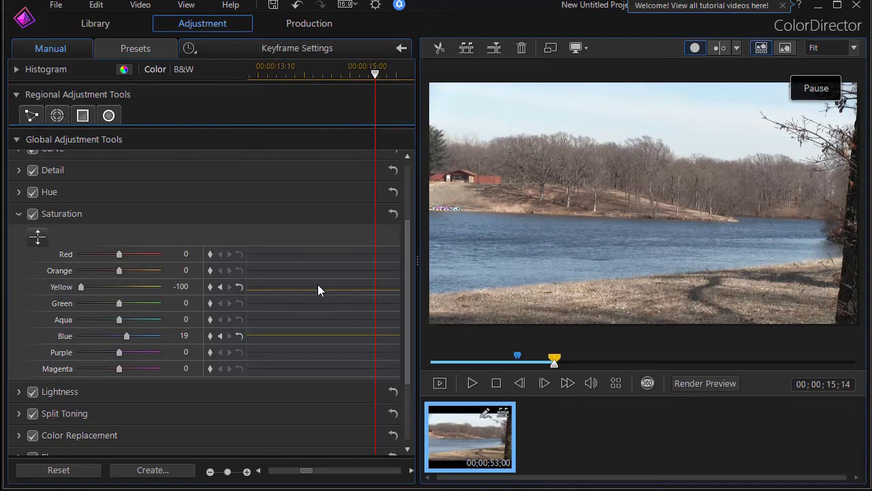